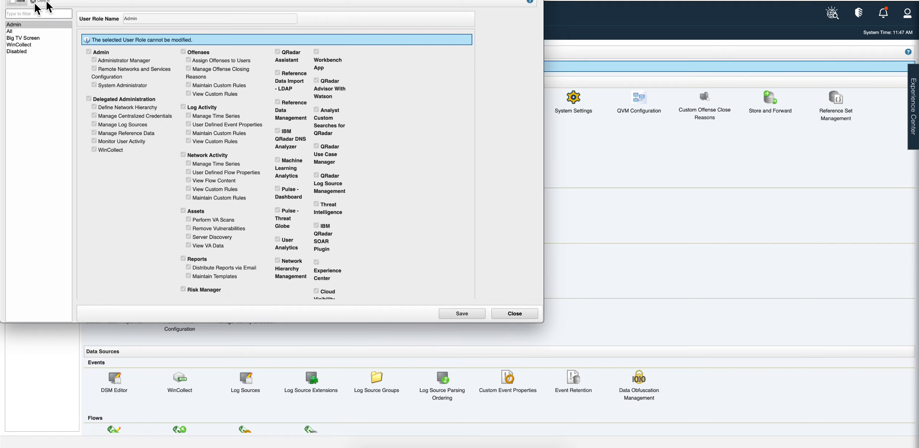
# Step: Start a new user role named Auditor and grant it the Reports permission with both of its sub-permissions
pyautogui.moveTo(121, 0); pyautogui.dragTo(121, 14)
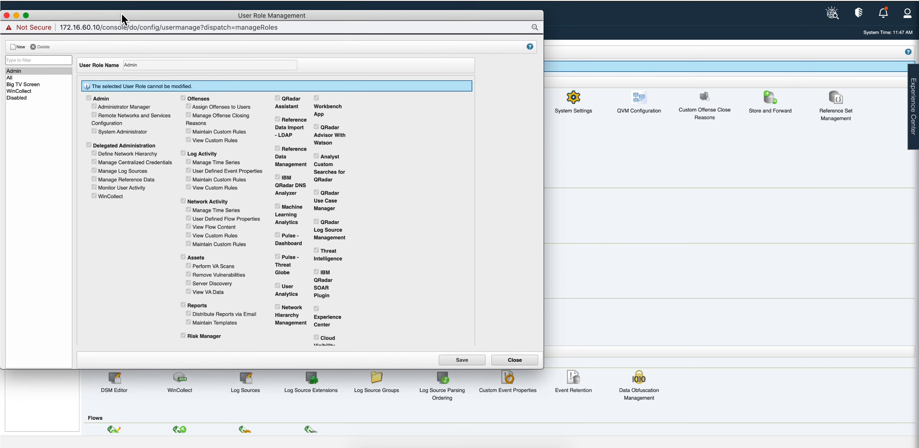
pyautogui.click(20, 47)
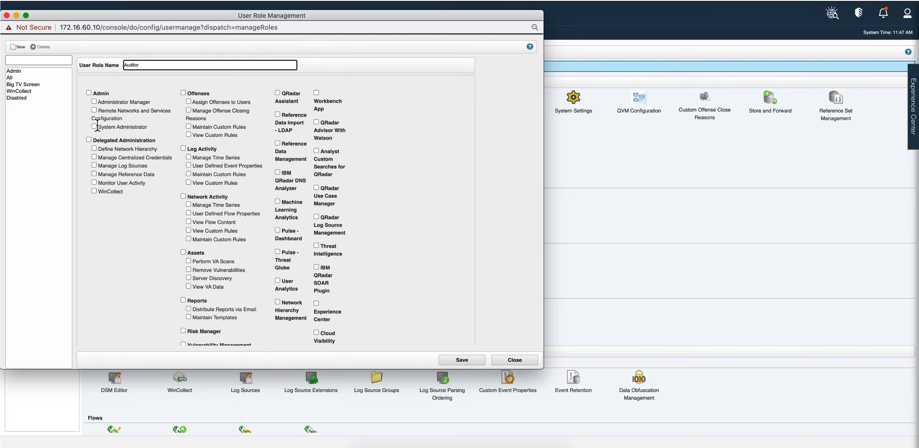
pyautogui.click(184, 301)
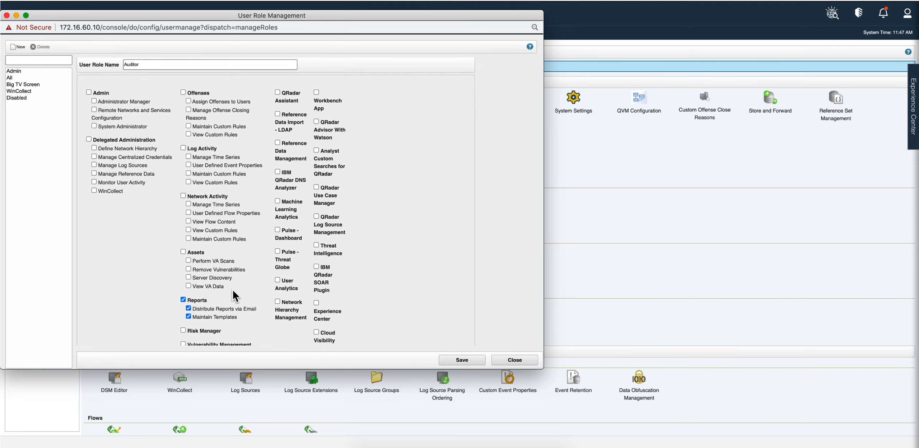
# Step: Review the remaining permissions for the Auditor role and the dashboards available to it
pyautogui.scroll(-2, 232, 295)
pyautogui.scroll(-1, 235, 296)
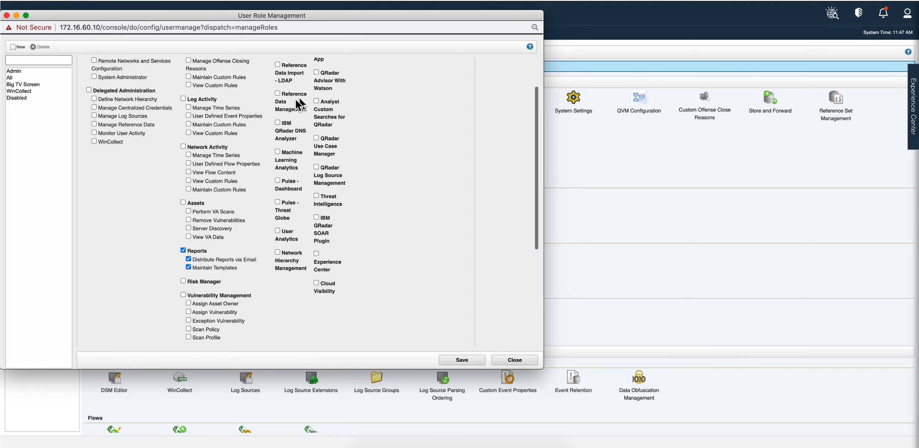
pyautogui.scroll(3, 136, 139)
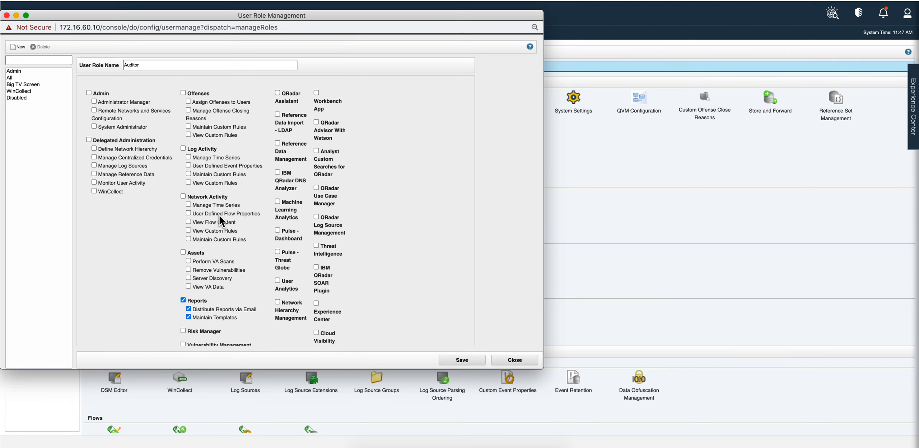
pyautogui.scroll(-5, 214, 264)
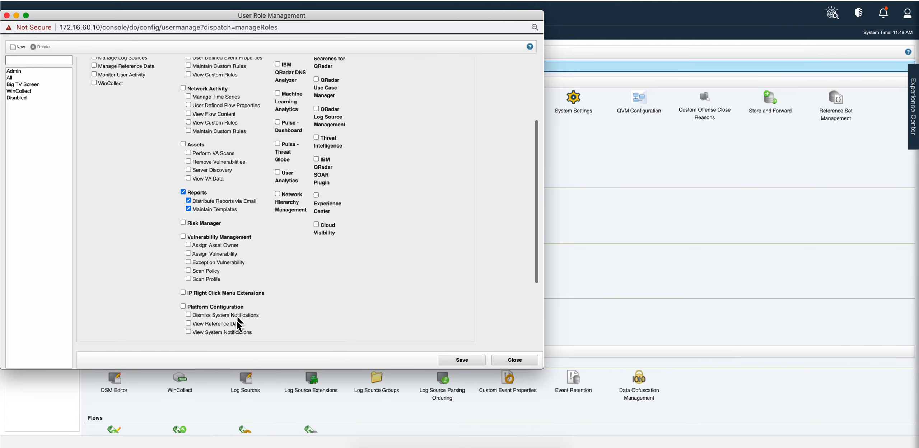
pyautogui.scroll(-5, 301, 314)
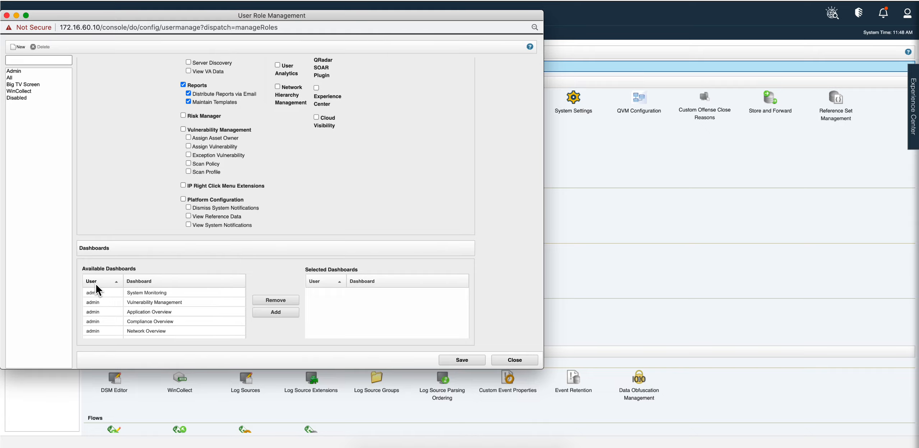
pyautogui.click(128, 303)
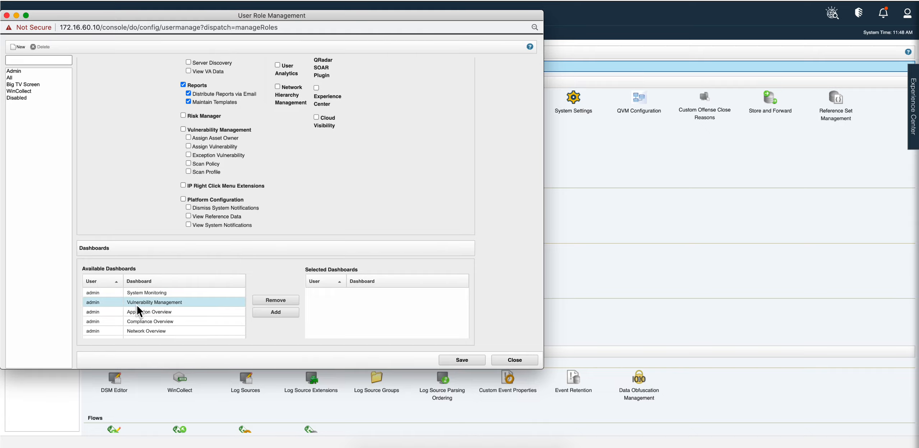
pyautogui.click(239, 294)
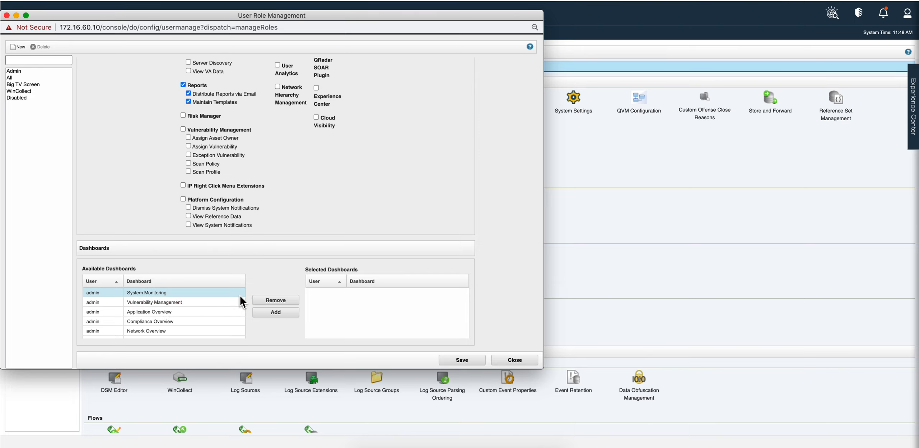
pyautogui.scroll(10, 242, 291)
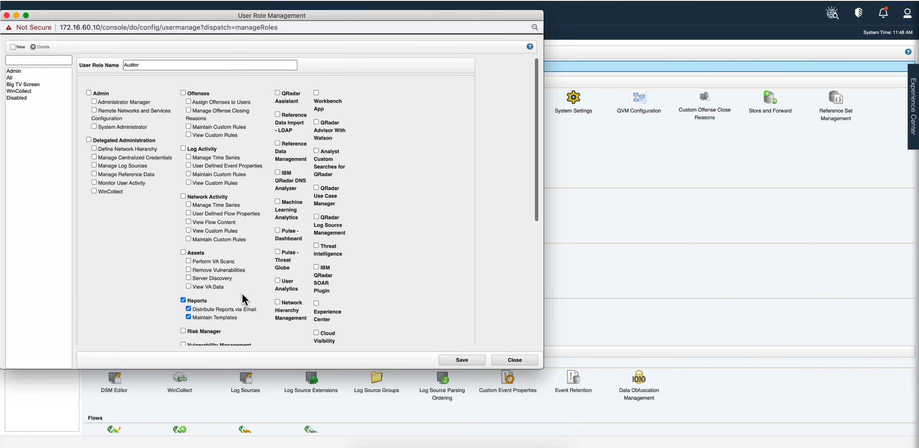
# Step: Save the Auditor user role and close User Role Management
pyautogui.click(459, 360)
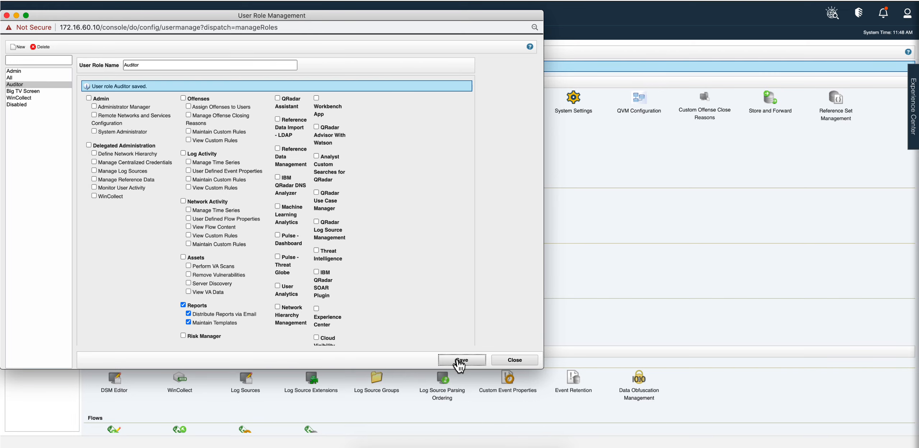
pyautogui.click(516, 360)
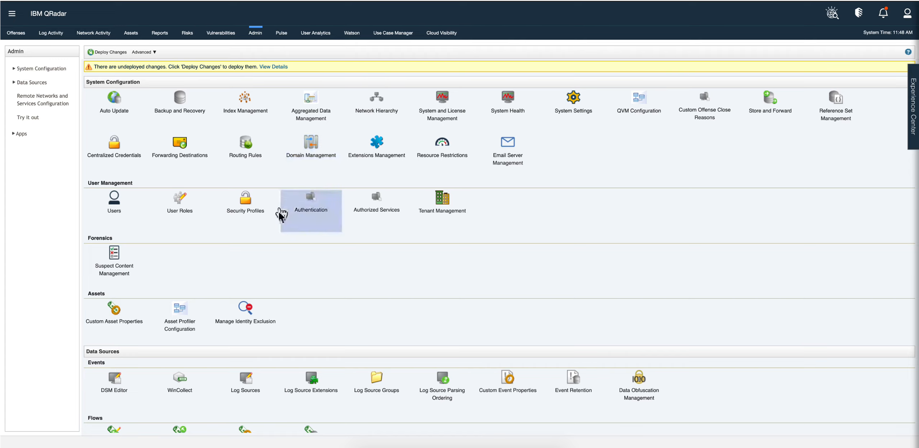
# Step: Open the security profiles and examine the summary of Big TV Screen Profile
pyautogui.click(249, 209)
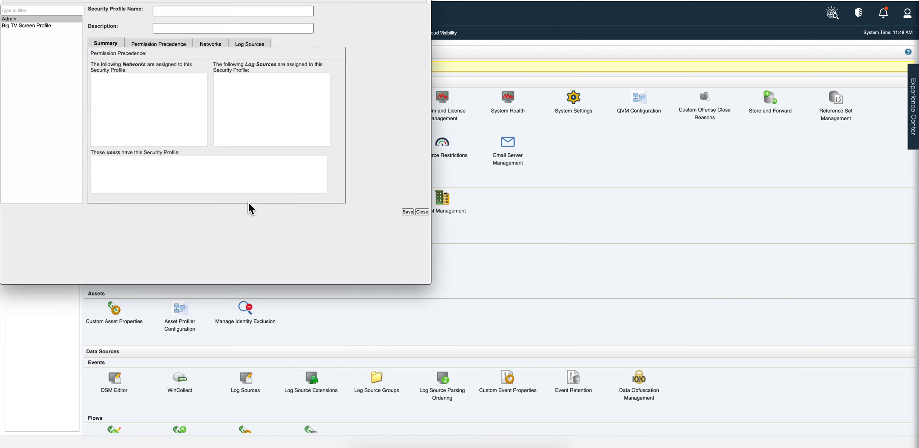
pyautogui.moveTo(219, 0); pyautogui.dragTo(318, 86)
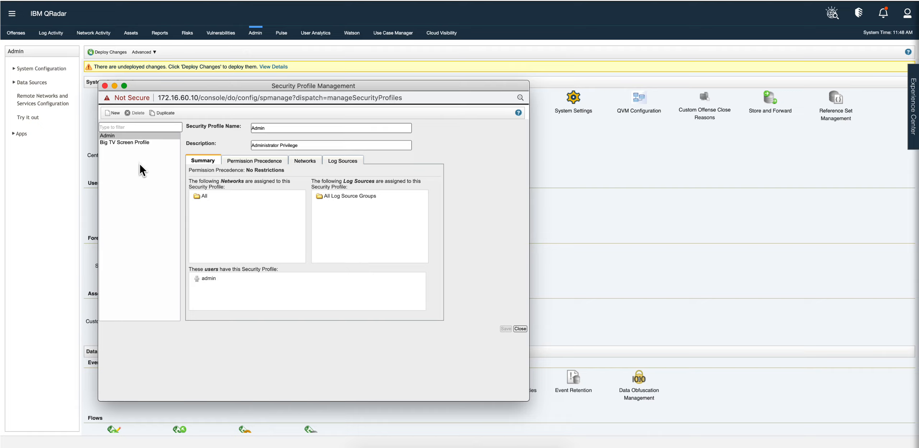
pyautogui.click(132, 143)
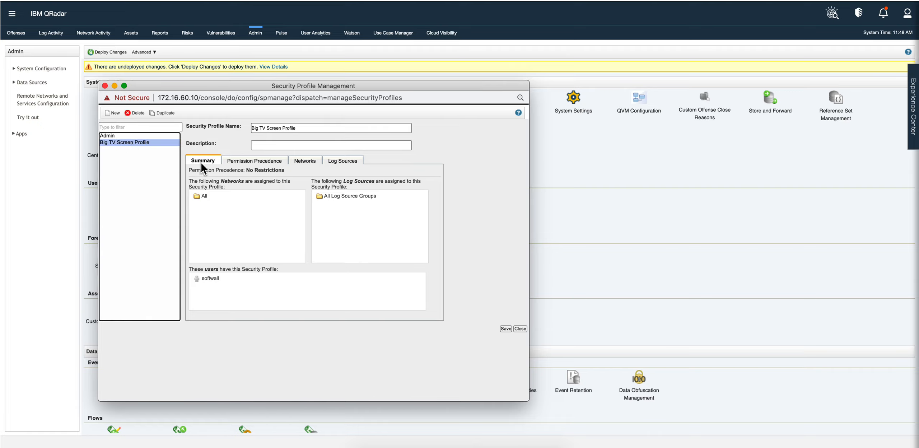
# Step: Assign the Critical_Servers network to Big TV Screen Profile in place of the All networks assignment
pyautogui.click(305, 162)
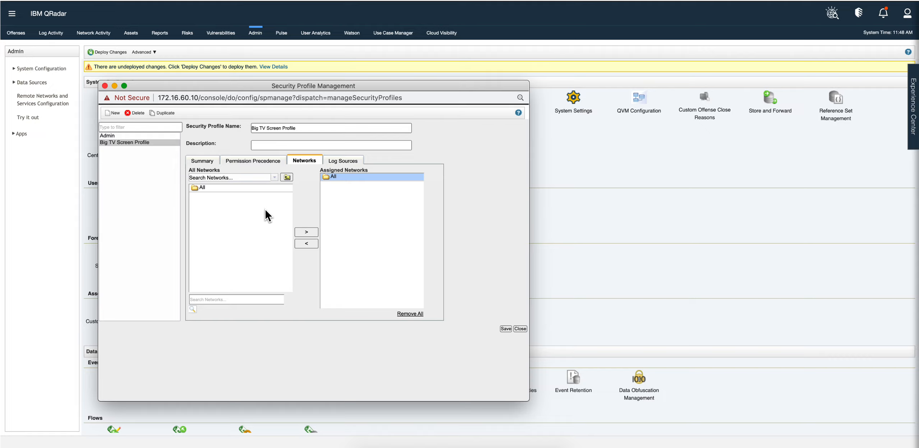
pyautogui.click(217, 187)
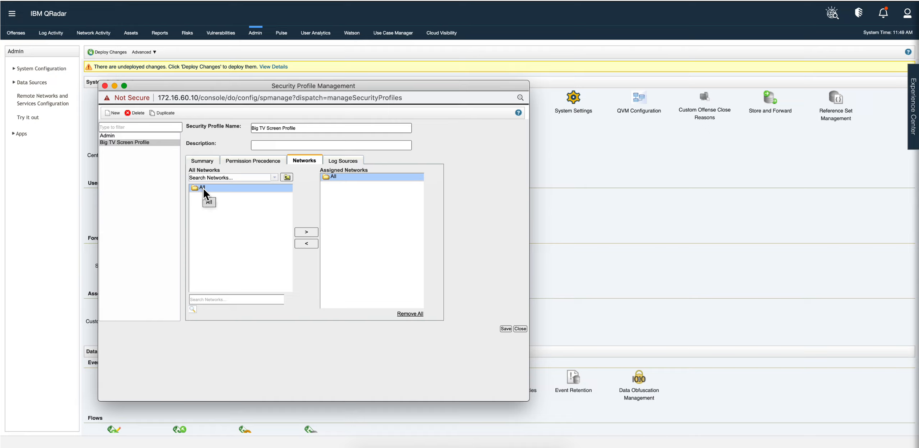
pyautogui.click(203, 188)
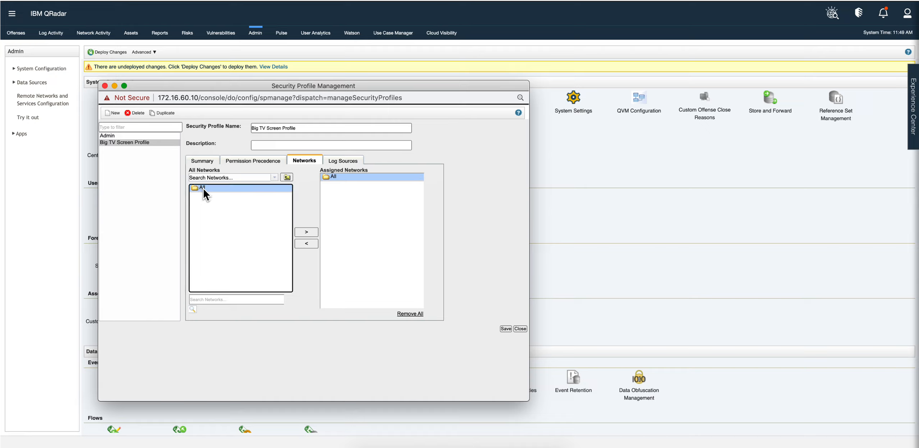
pyautogui.doubleClick(203, 188)
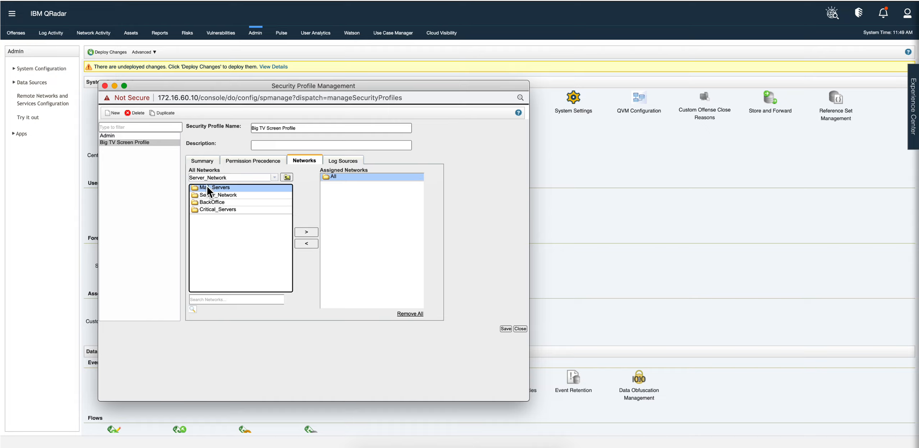
pyautogui.click(208, 210)
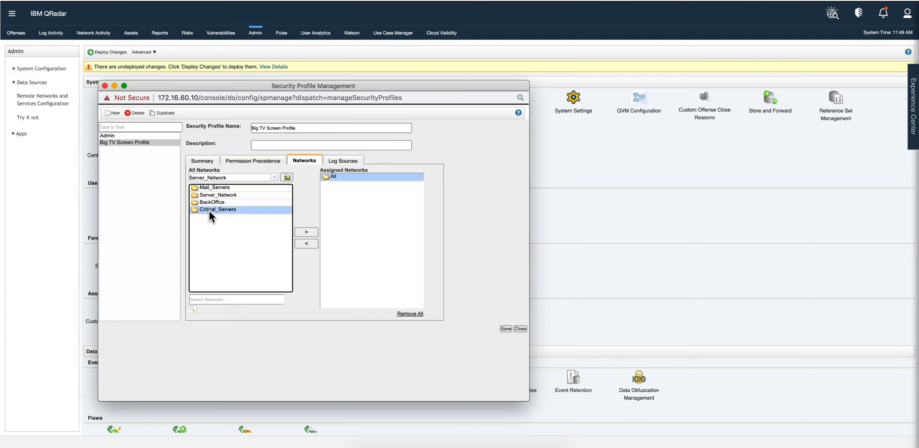
pyautogui.click(307, 234)
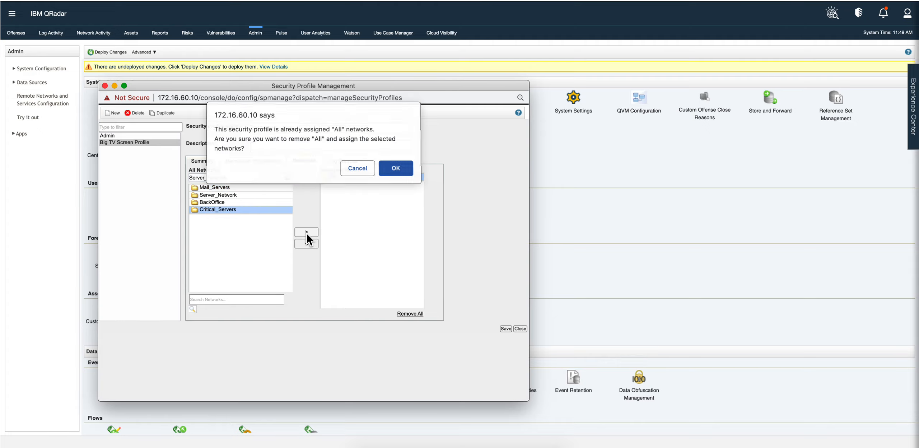
pyautogui.click(402, 173)
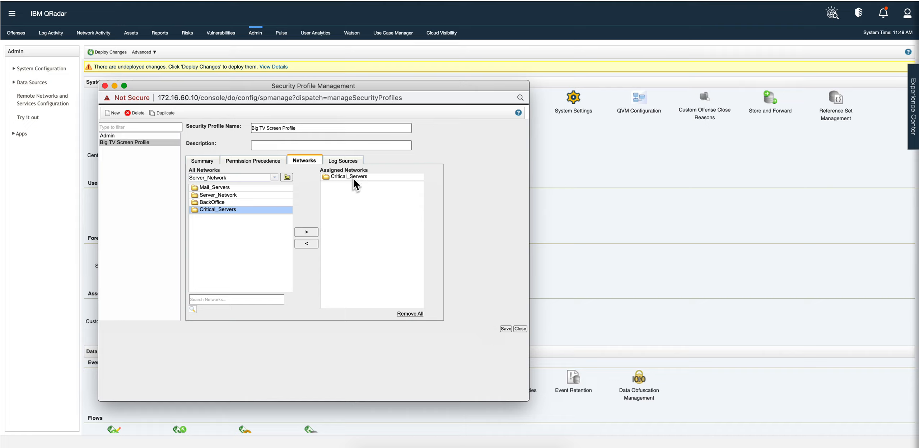
# Step: Examine the log source groups that can be assigned to Big TV Screen Profile
pyautogui.click(354, 161)
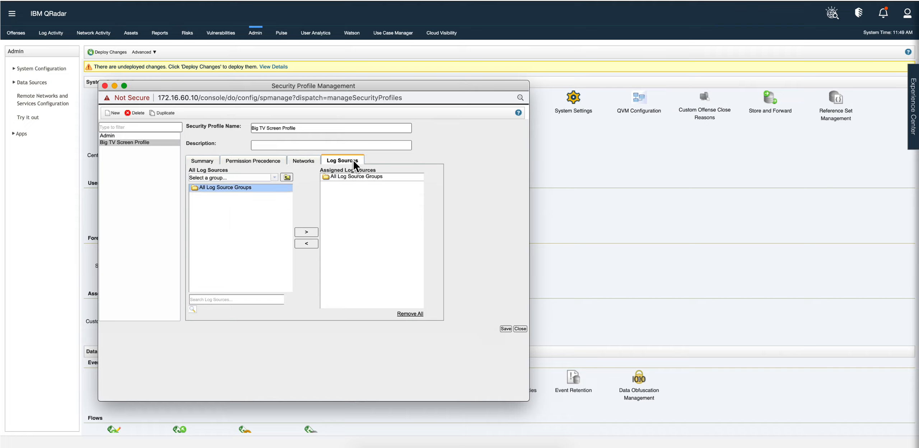
pyautogui.doubleClick(276, 181)
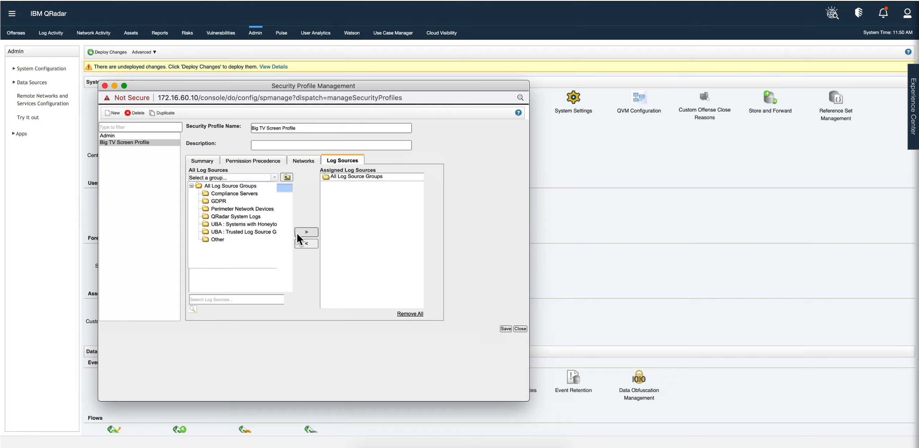
pyautogui.press('Escape')
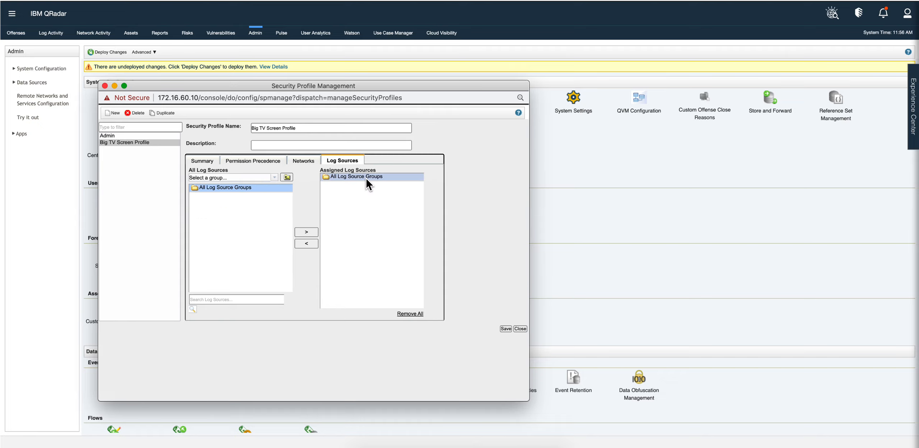
# Step: Compare the permission precedence settings of Big TV Screen Profile from No Restrictions to Networks OR Log Sources, and close the security profiles without saving
pyautogui.click(253, 162)
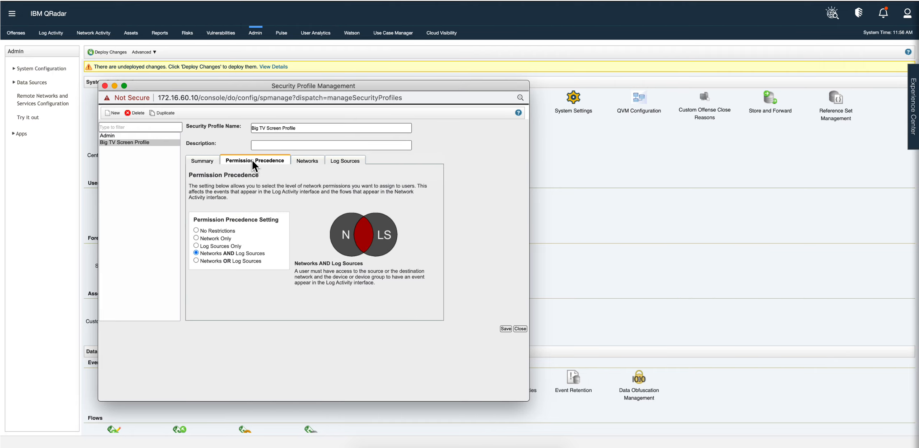
pyautogui.click(197, 230)
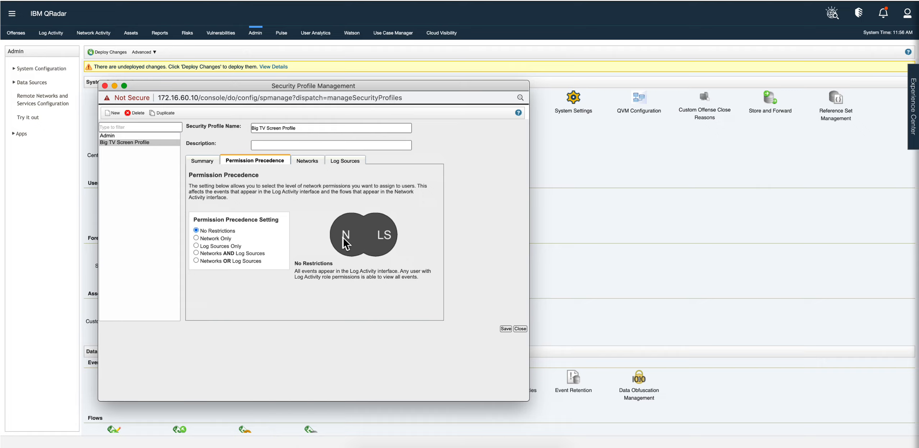
pyautogui.click(210, 240)
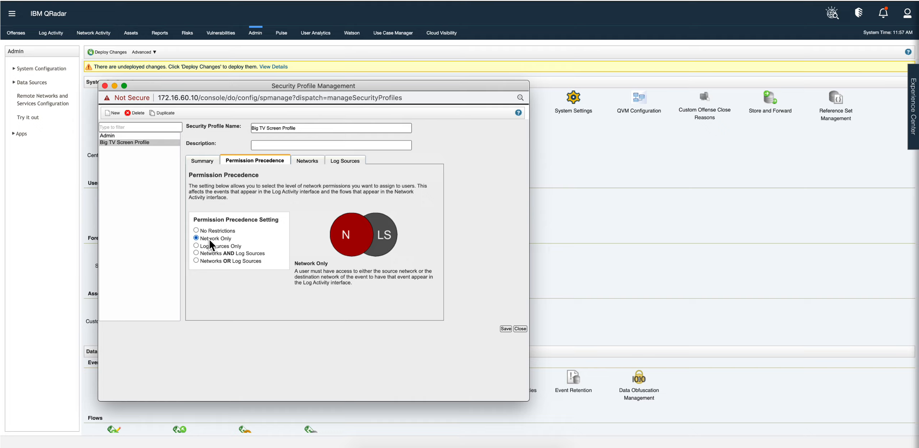
pyautogui.click(205, 246)
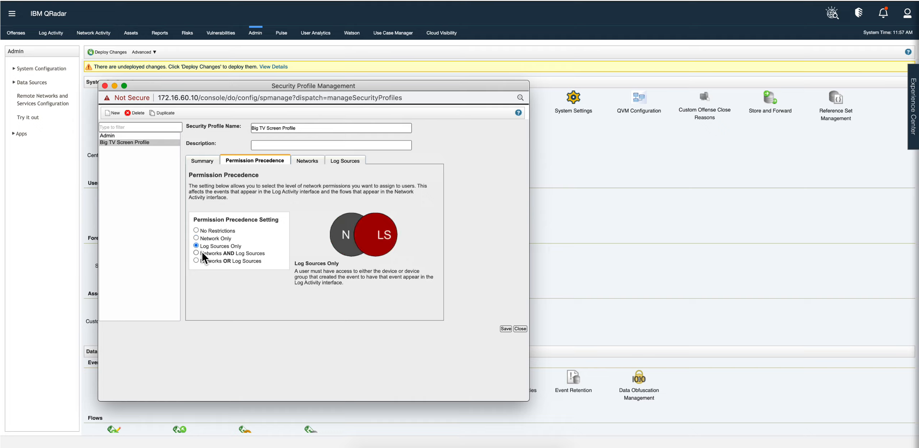
pyautogui.click(202, 254)
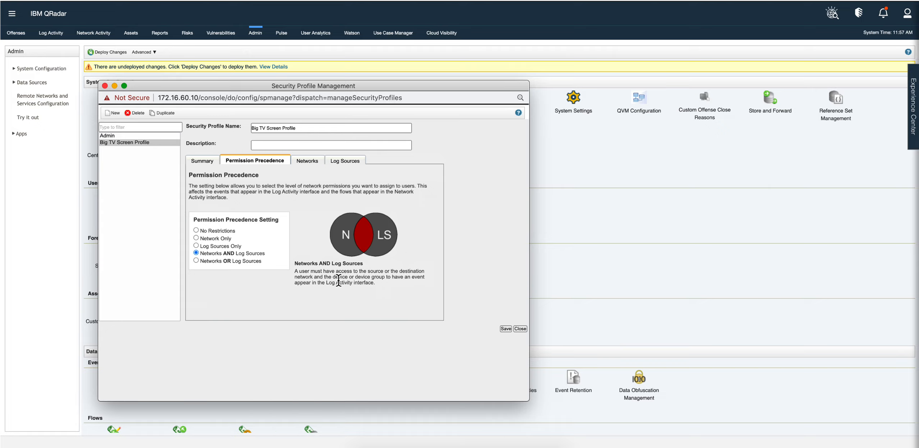
pyautogui.click(220, 260)
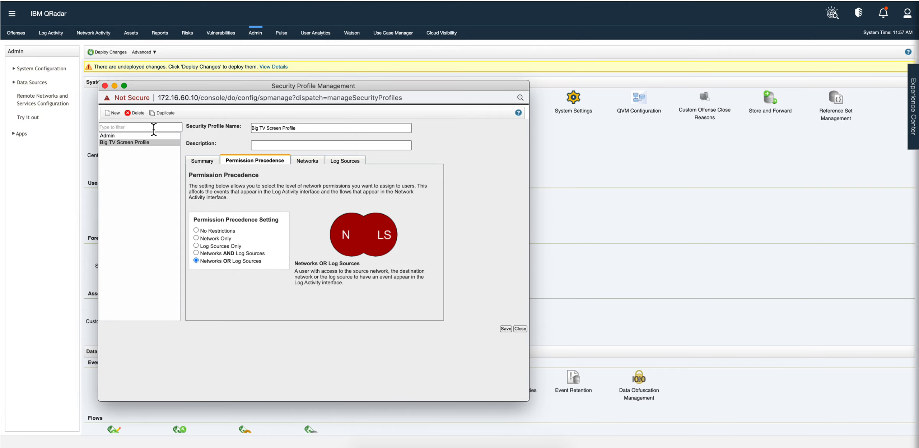
pyautogui.click(104, 85)
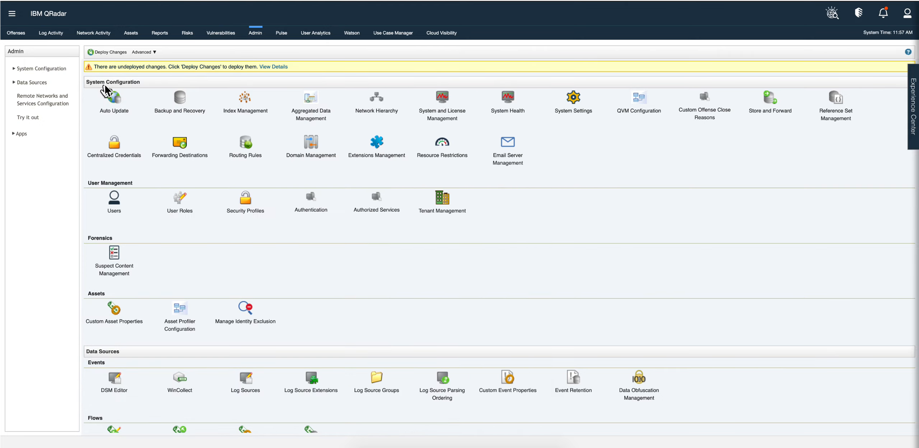
# Step: Examine the record limit, time span and execution time restriction options for the Big TV Screen role, and close Resource Restrictions without saving
pyautogui.click(449, 157)
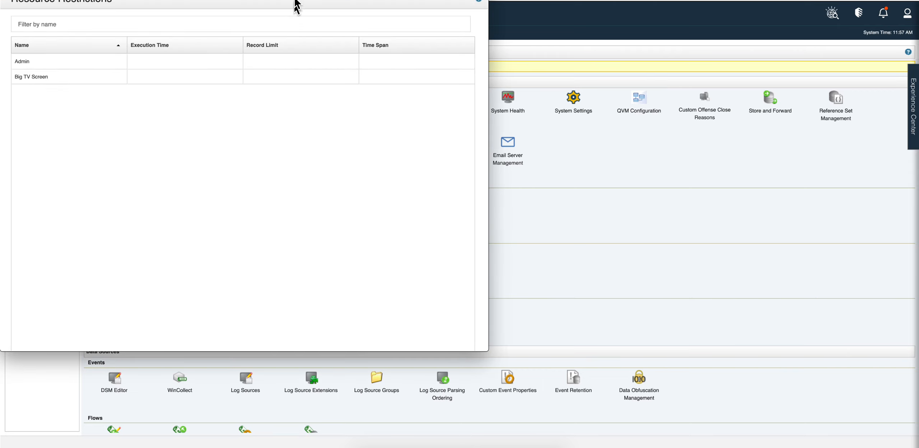
pyautogui.moveTo(296, 0); pyautogui.dragTo(504, 58)
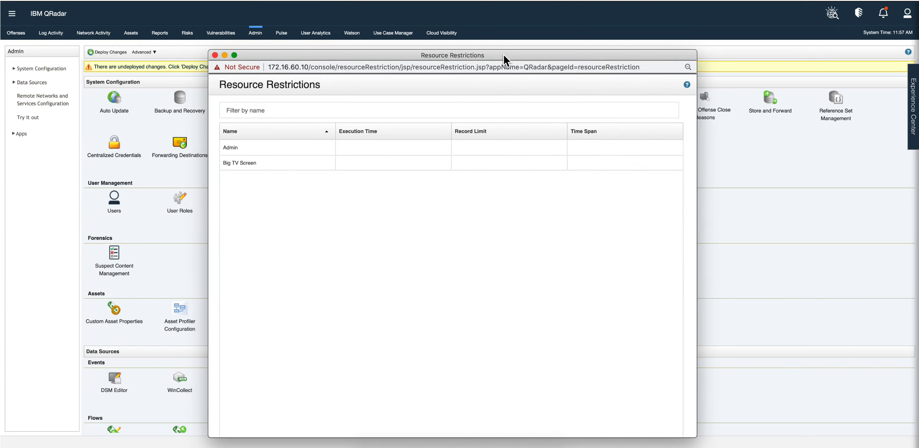
pyautogui.click(284, 167)
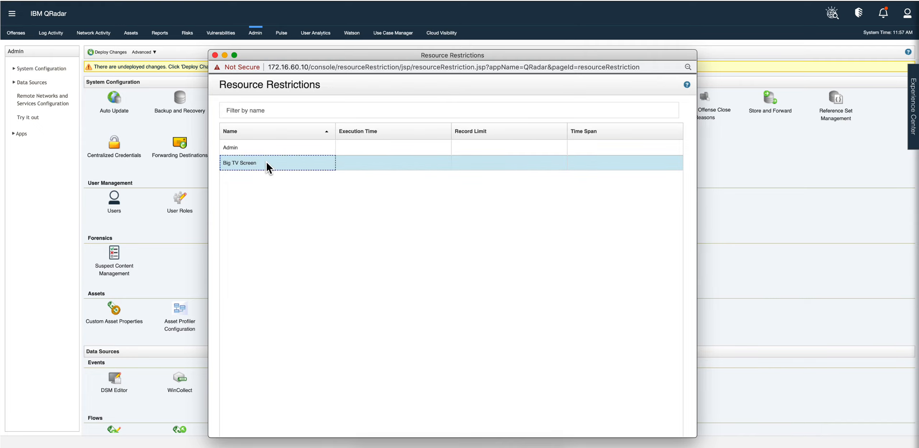
pyautogui.doubleClick(316, 165)
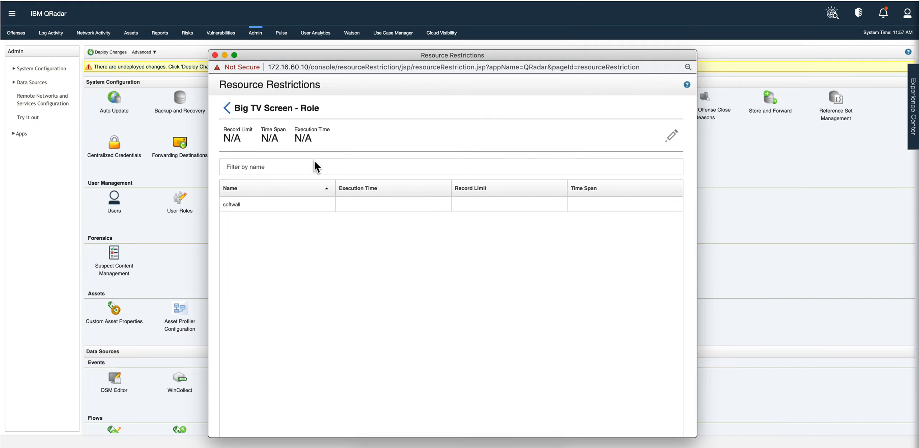
pyautogui.click(673, 141)
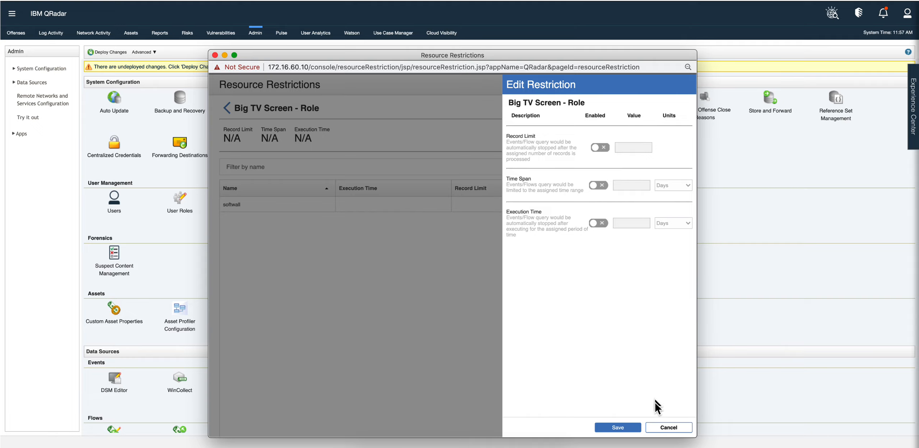
pyautogui.click(677, 429)
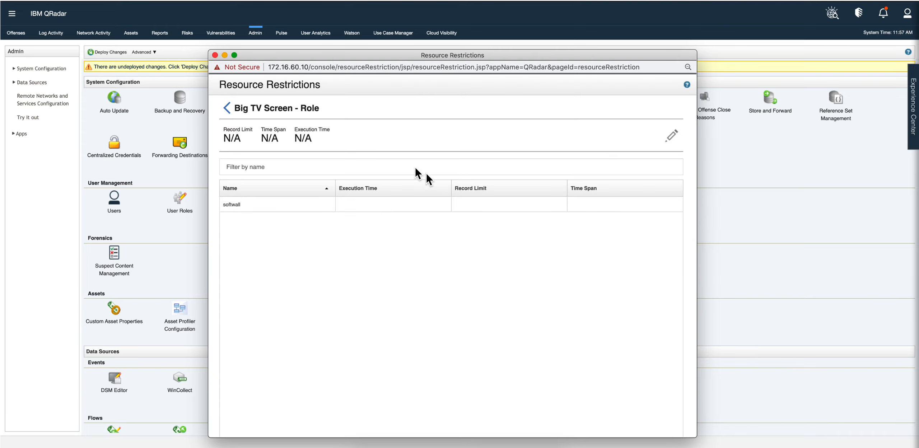
pyautogui.click(215, 55)
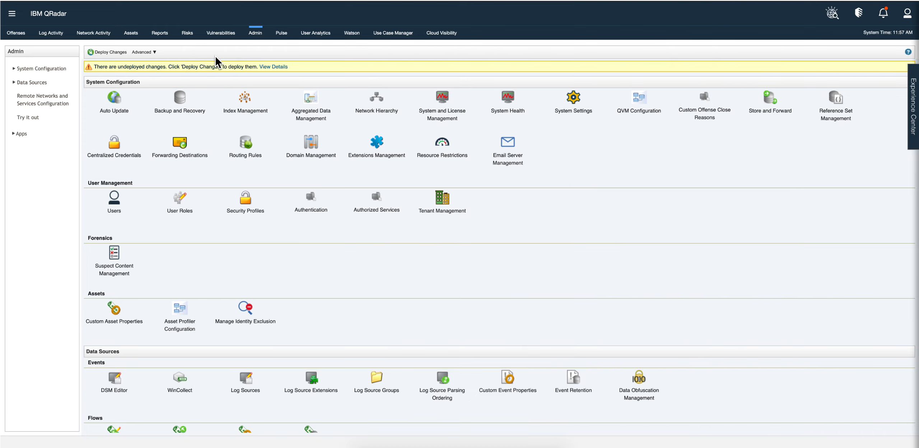